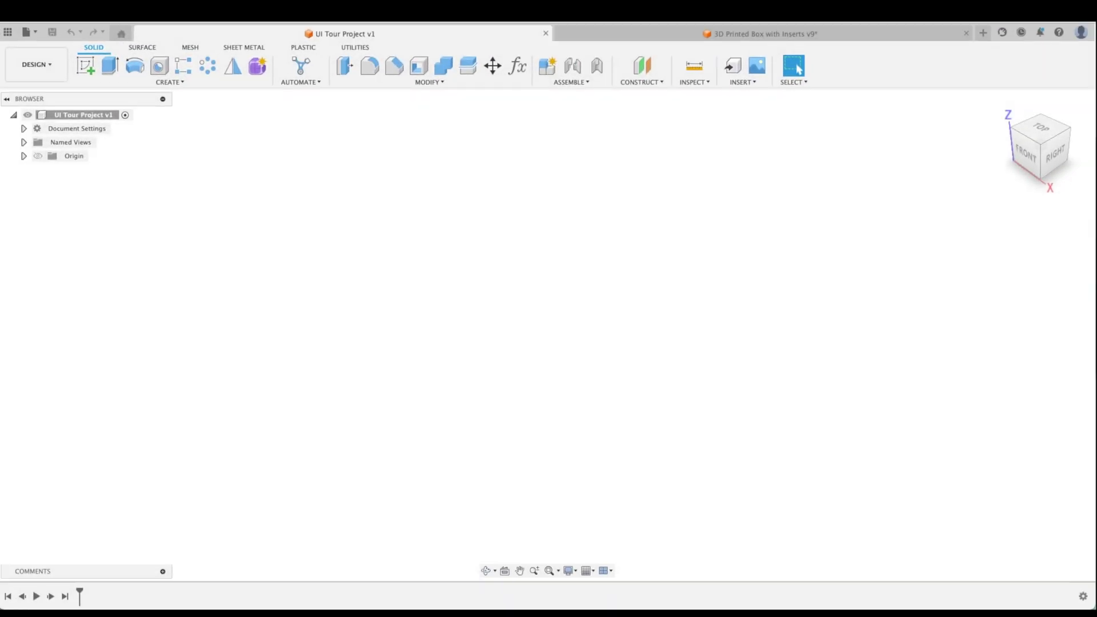
- Browse the Data Panel of projects and files, then the File commands list
{"action": "left_click", "coordinate": [32, 41]}
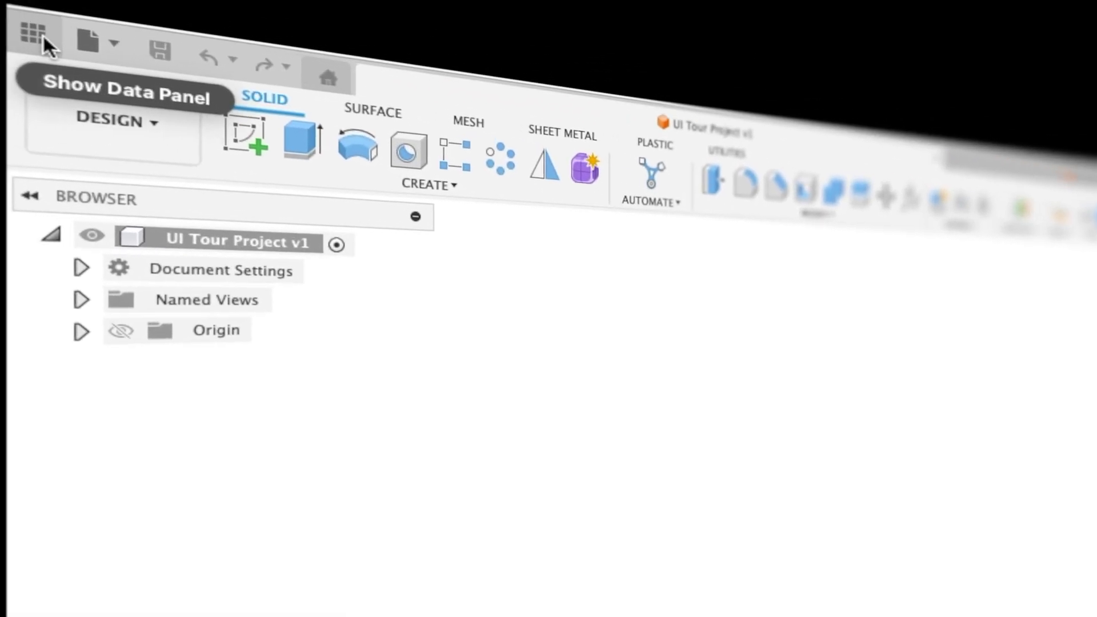
{"action": "left_click", "coordinate": [116, 46]}
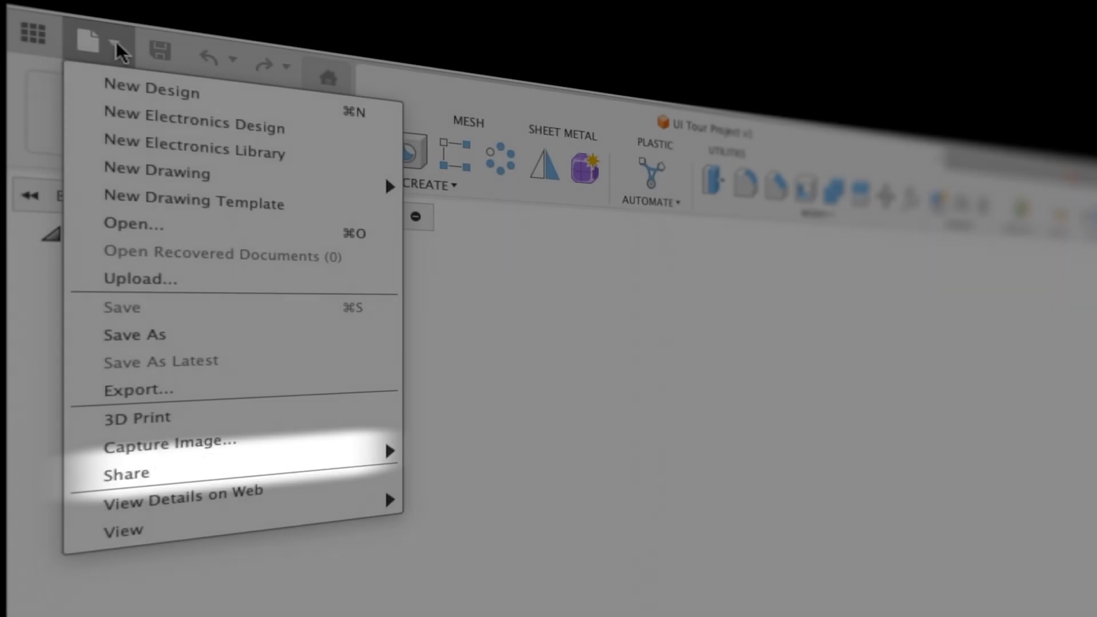
{"action": "left_click", "coordinate": [115, 43]}
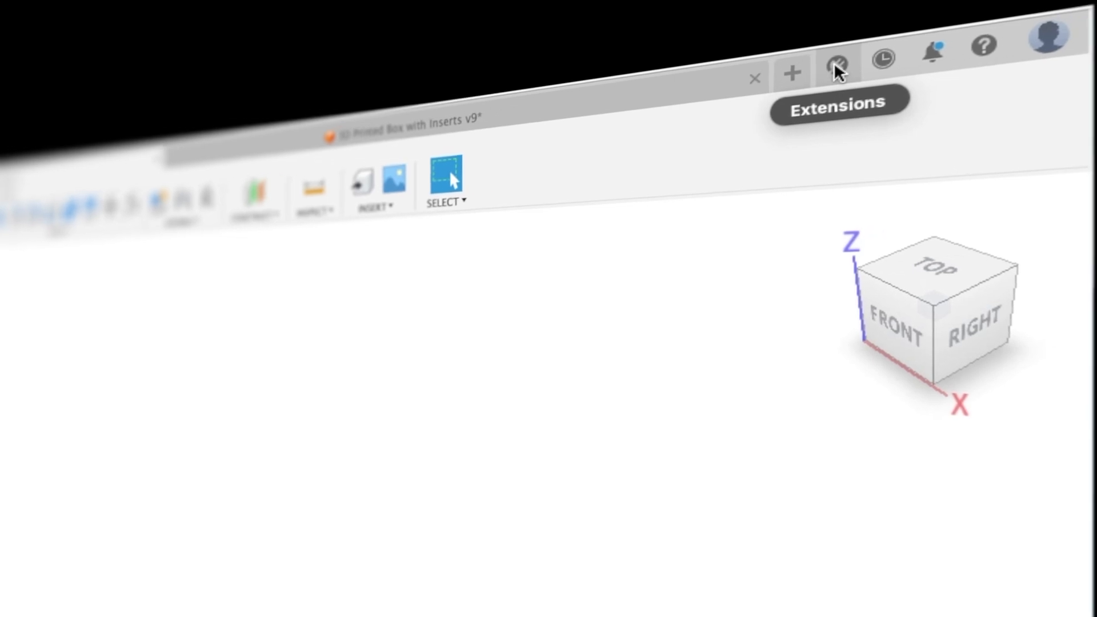
- Review the job status, notifications, help and account options in the top-right toolbar
{"action": "left_click", "coordinate": [885, 60]}
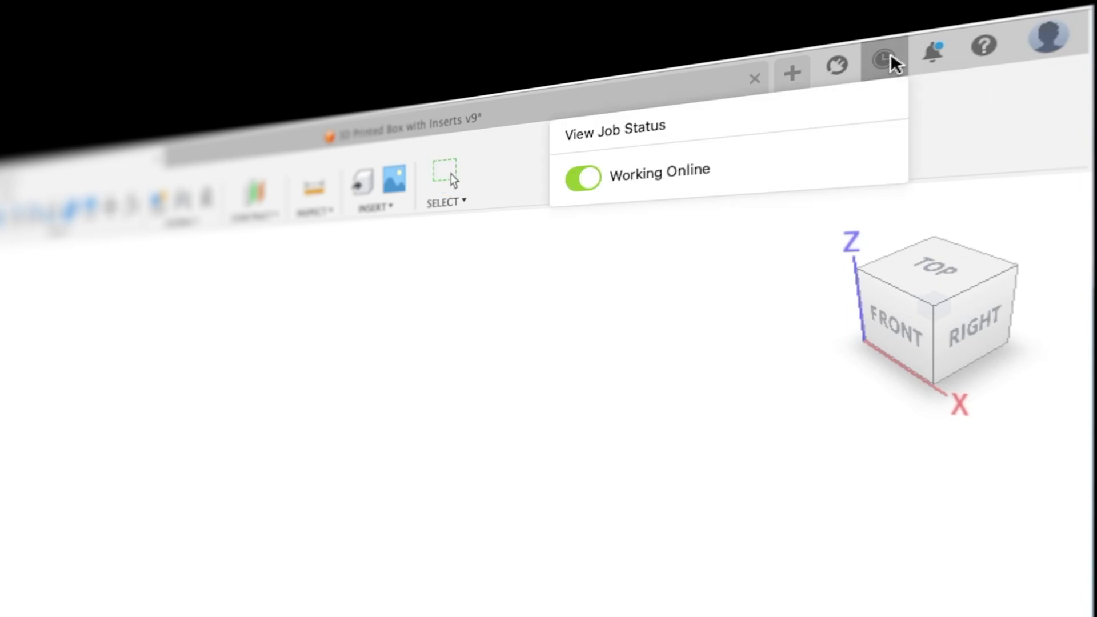
{"action": "left_click", "coordinate": [887, 60]}
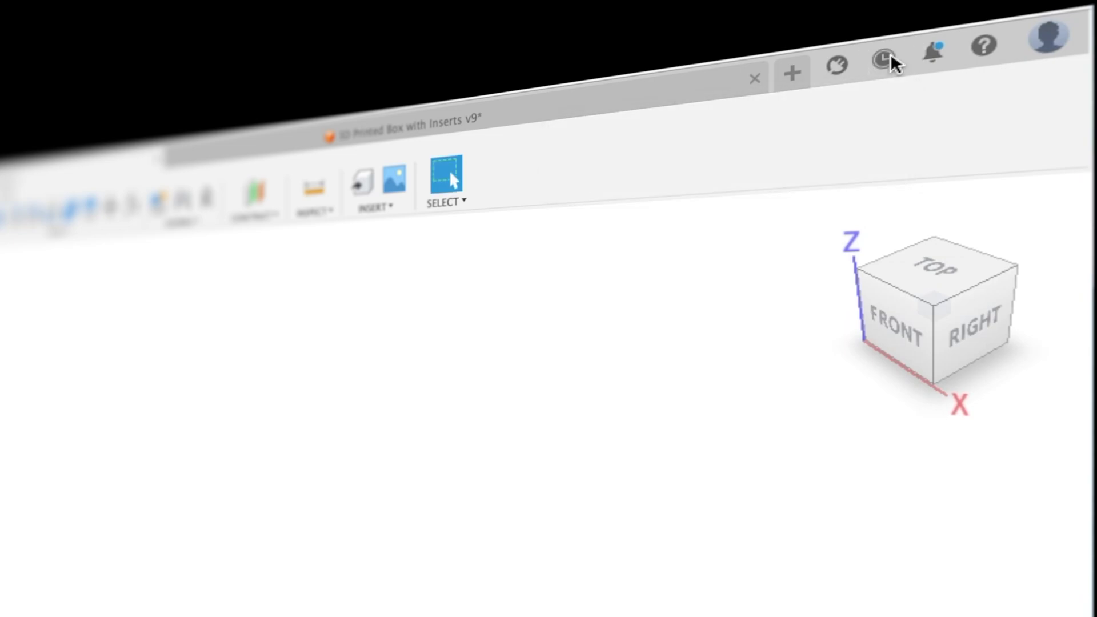
{"action": "left_click", "coordinate": [938, 58]}
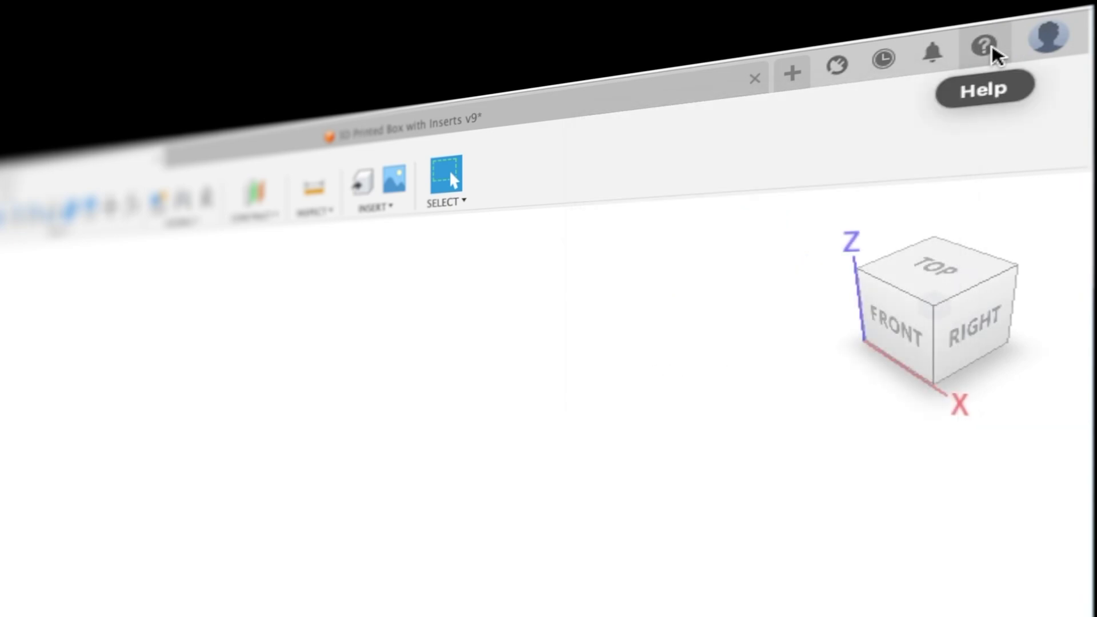
{"action": "left_click", "coordinate": [987, 47]}
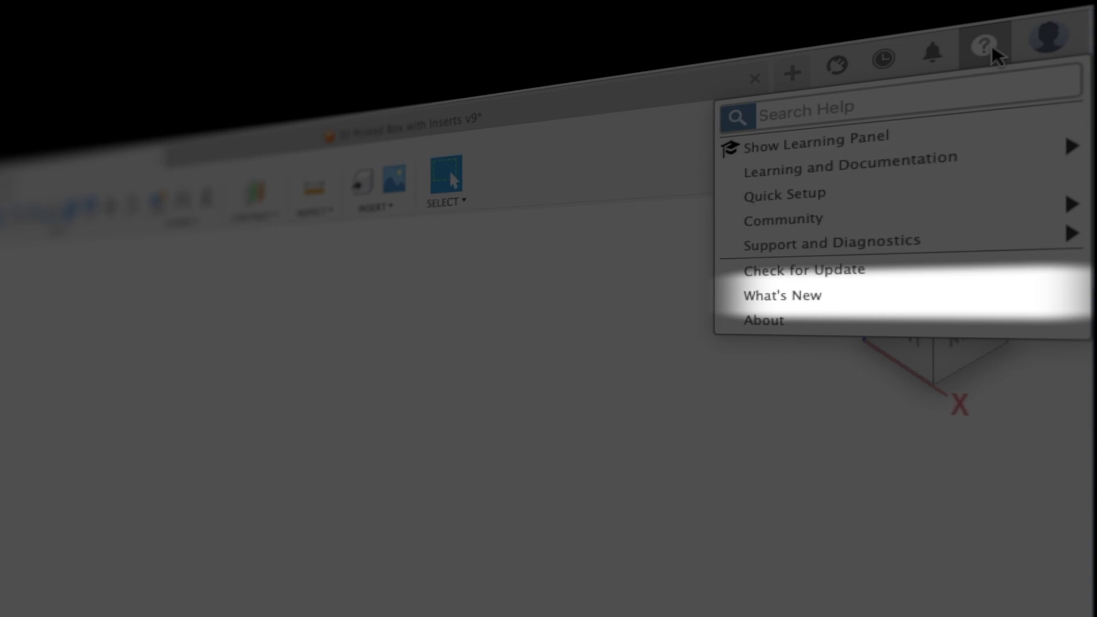
{"action": "left_click", "coordinate": [992, 45]}
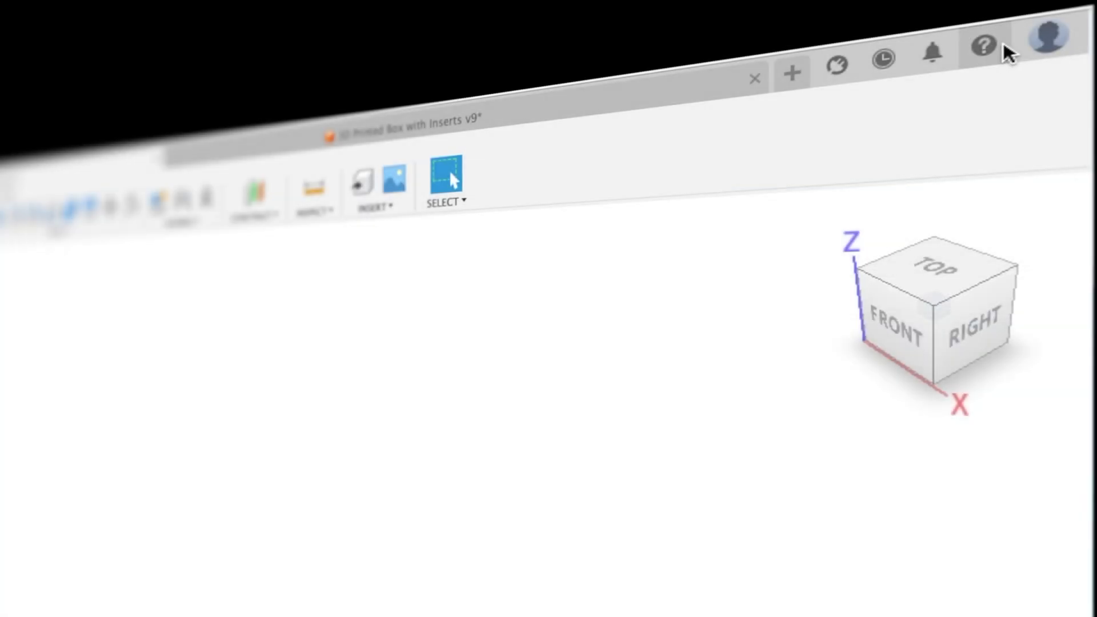
{"action": "left_click", "coordinate": [1050, 38]}
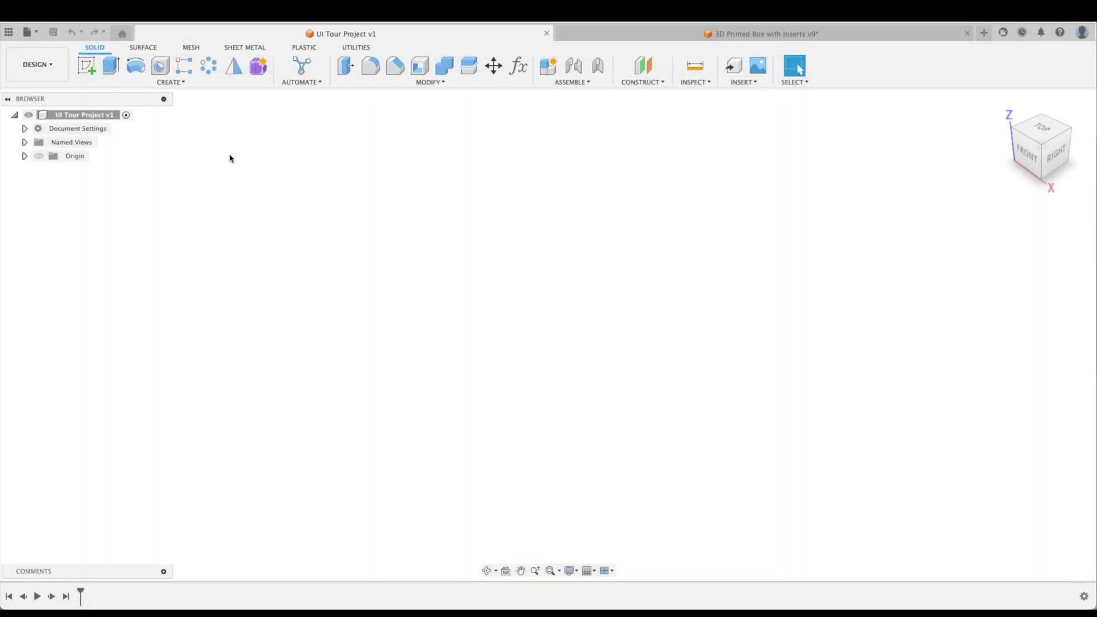
- Check the workspace list, create and finish an empty XY-plane sketch, then enter Form mode
{"action": "left_click", "coordinate": [44, 66]}
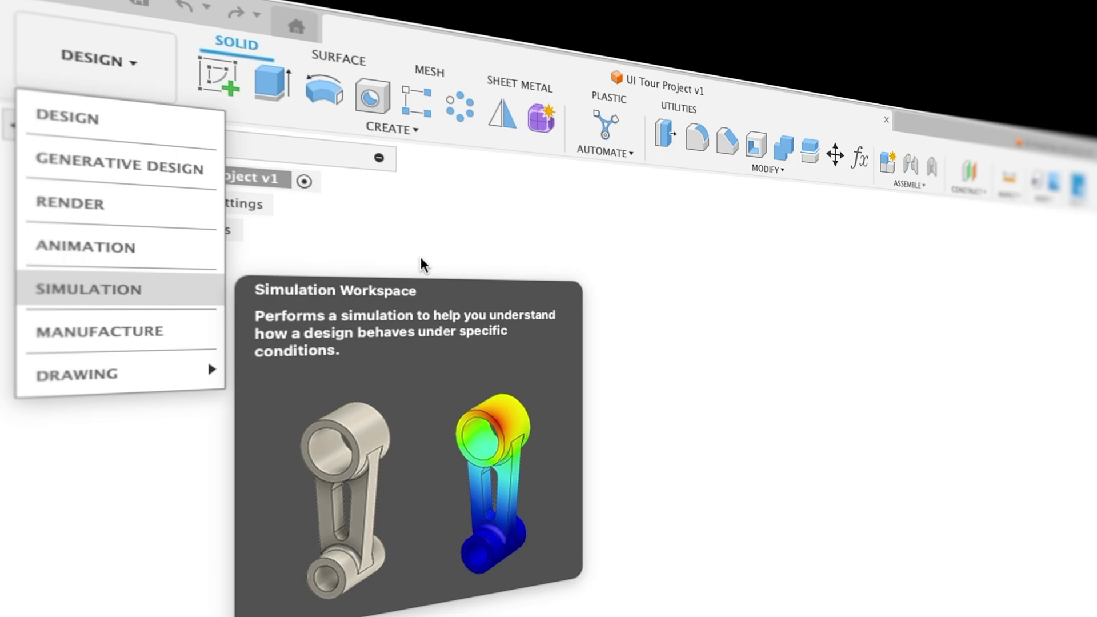
{"action": "left_click", "coordinate": [424, 262]}
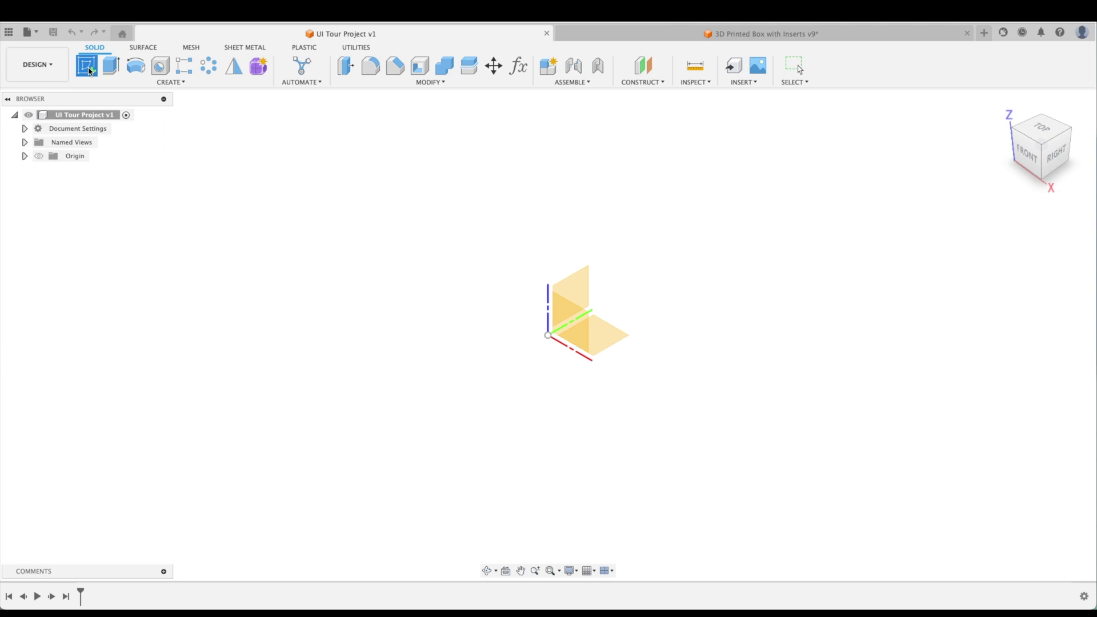
{"action": "left_click", "coordinate": [609, 329]}
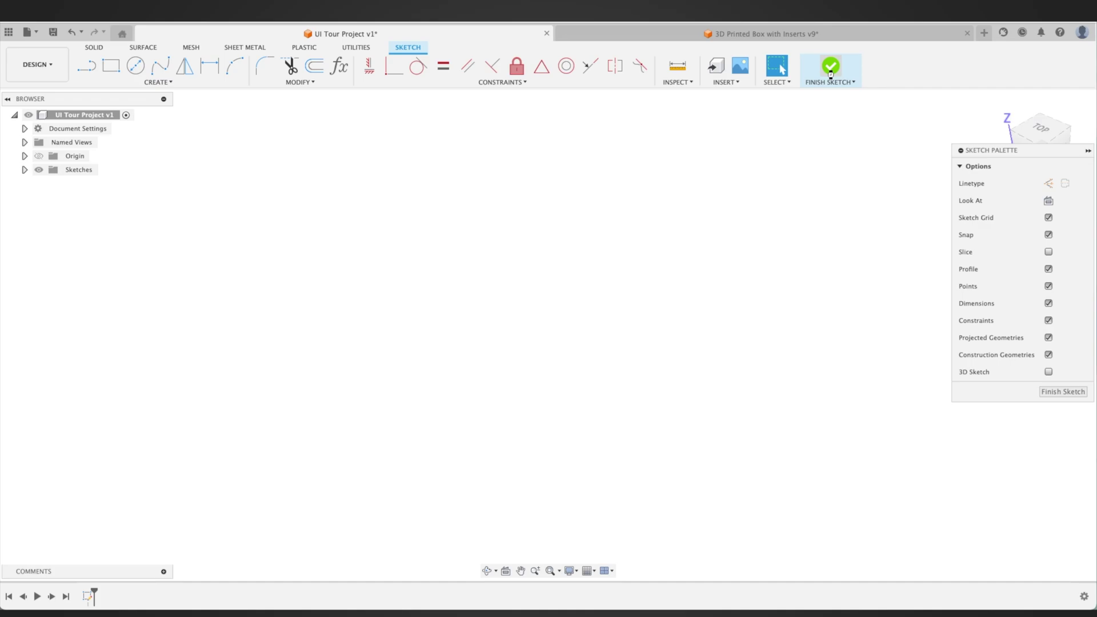
{"action": "left_click", "coordinate": [828, 73]}
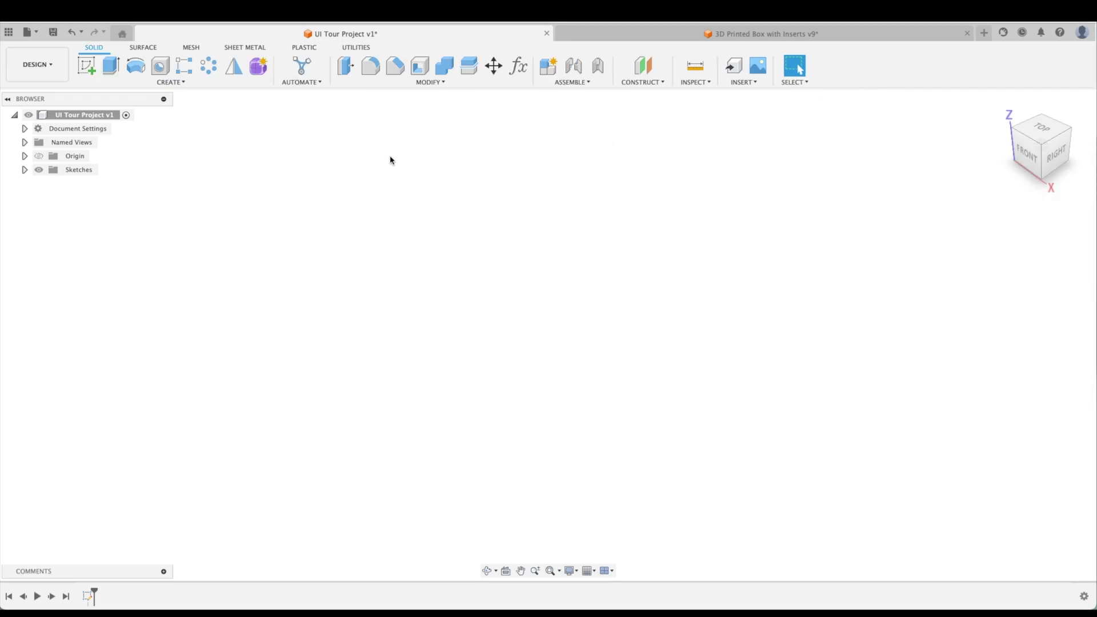
{"action": "left_click", "coordinate": [261, 71]}
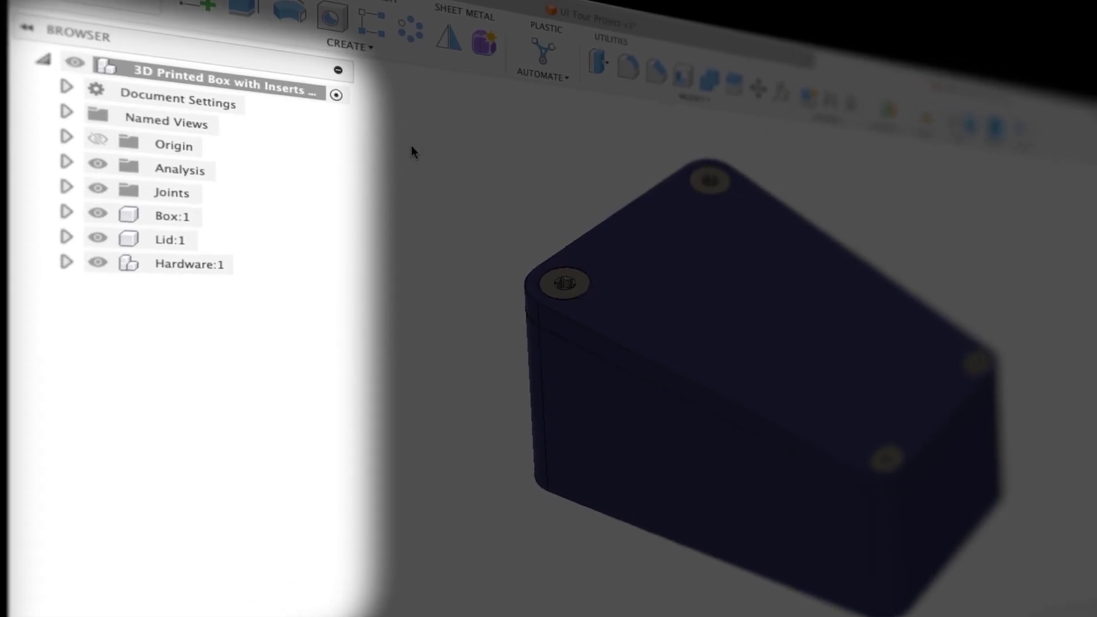
- Expand and collapse the Analysis, Joints and Box:1 entries in the Browser, selecting Box:1
{"action": "left_click", "coordinate": [67, 162]}
{"action": "left_click", "coordinate": [66, 187]}
{"action": "left_click", "coordinate": [67, 188]}
{"action": "left_click", "coordinate": [67, 213]}
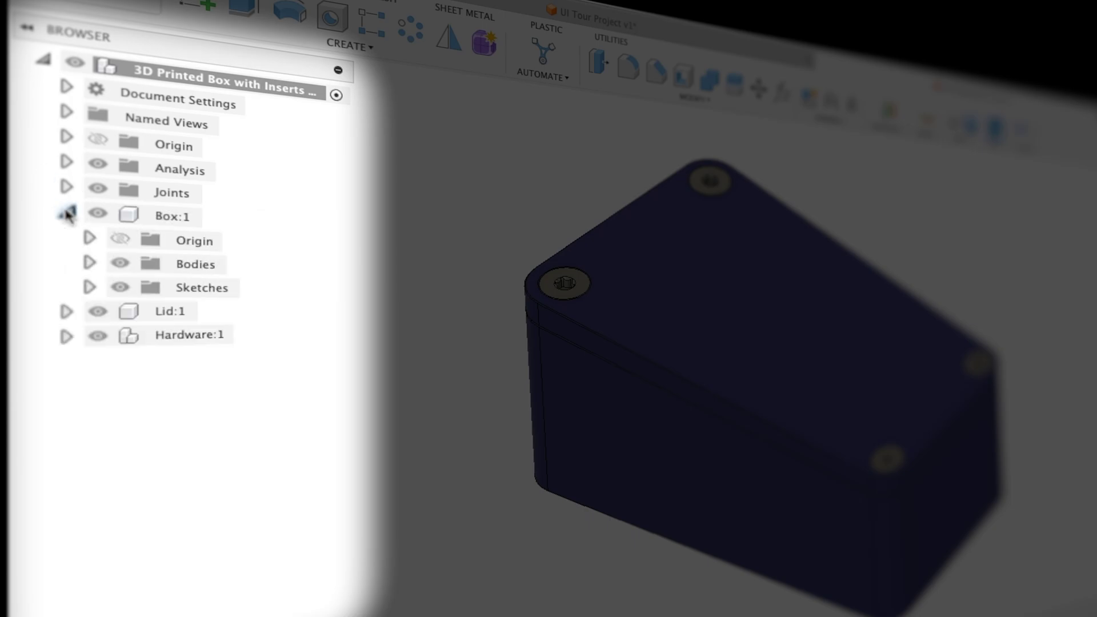
{"action": "left_click", "coordinate": [107, 213]}
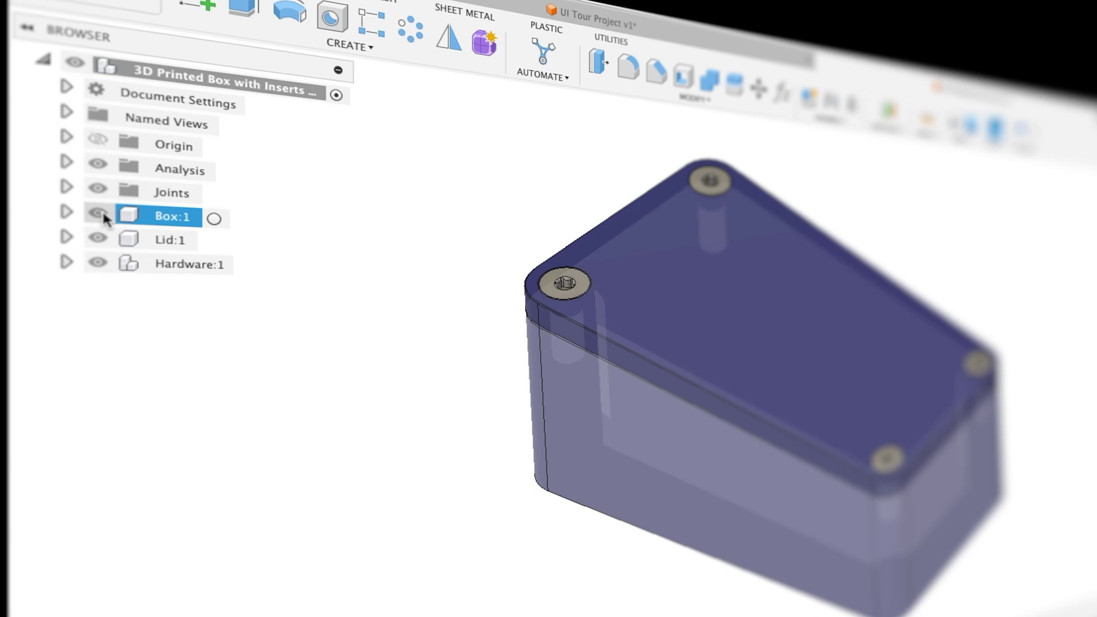
- Toggle the box body, lid and screws hidden and visible again in the Browser
{"action": "left_click", "coordinate": [104, 212]}
{"action": "left_click", "coordinate": [102, 214]}
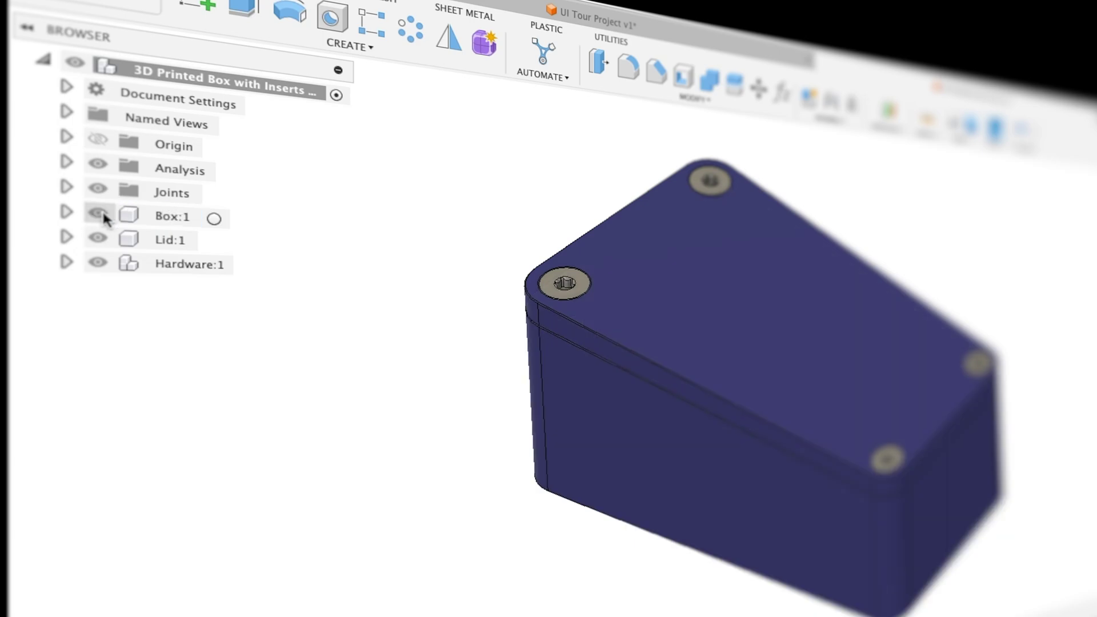
{"action": "left_click", "coordinate": [98, 239]}
{"action": "left_click", "coordinate": [98, 238]}
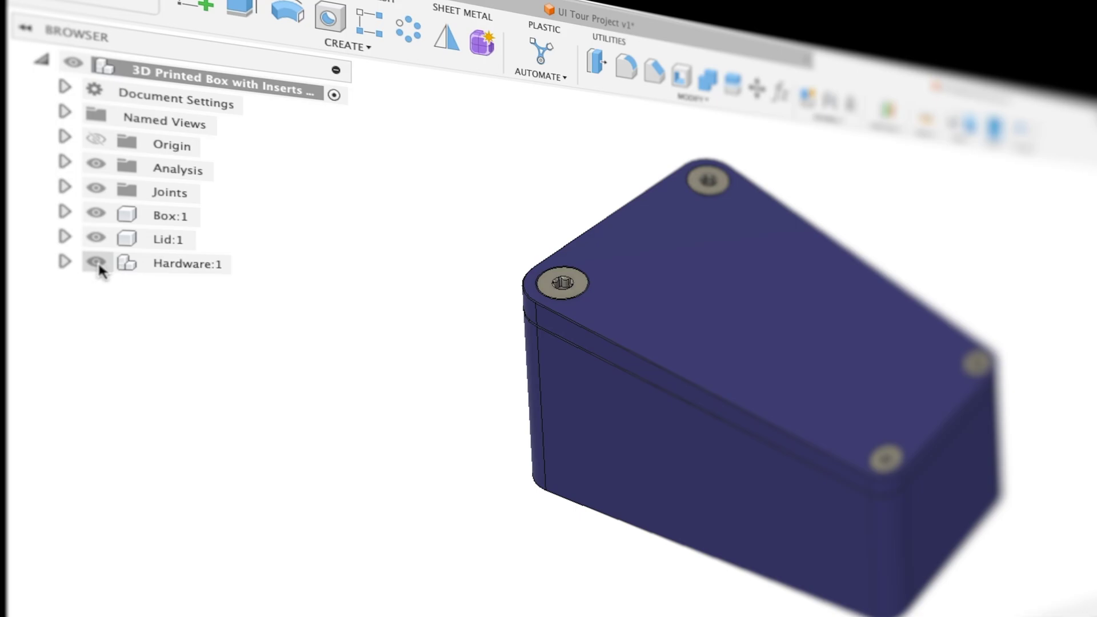
{"action": "left_click", "coordinate": [98, 262]}
{"action": "left_click", "coordinate": [30, 228]}
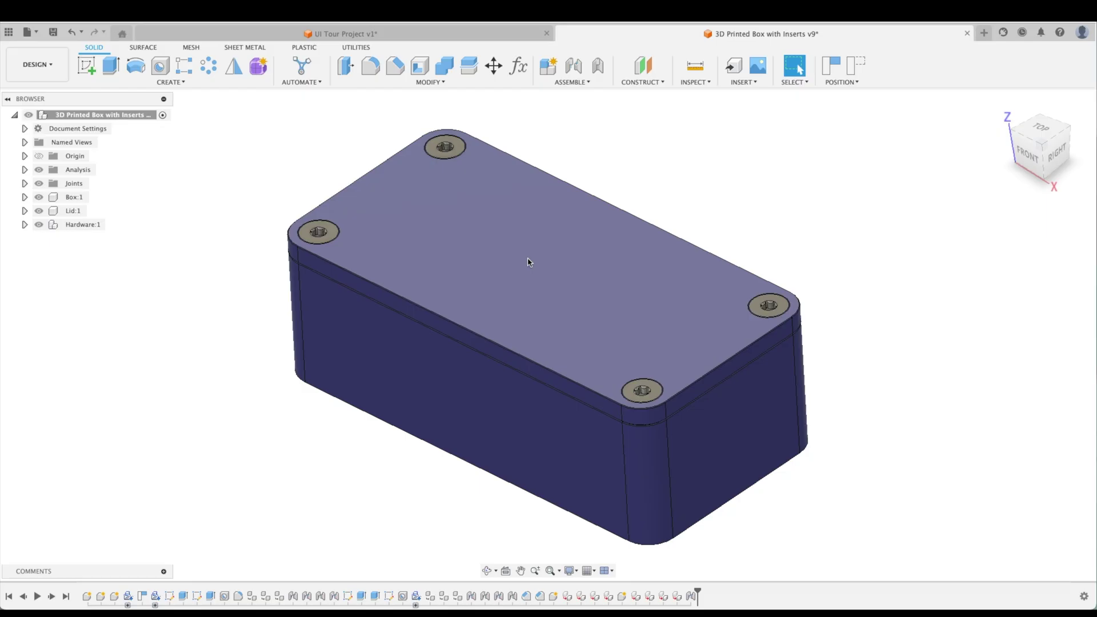
- Isolate Lid:1 from its Browser context menu, then reopen that menu
{"action": "right_click", "coordinate": [527, 262]}
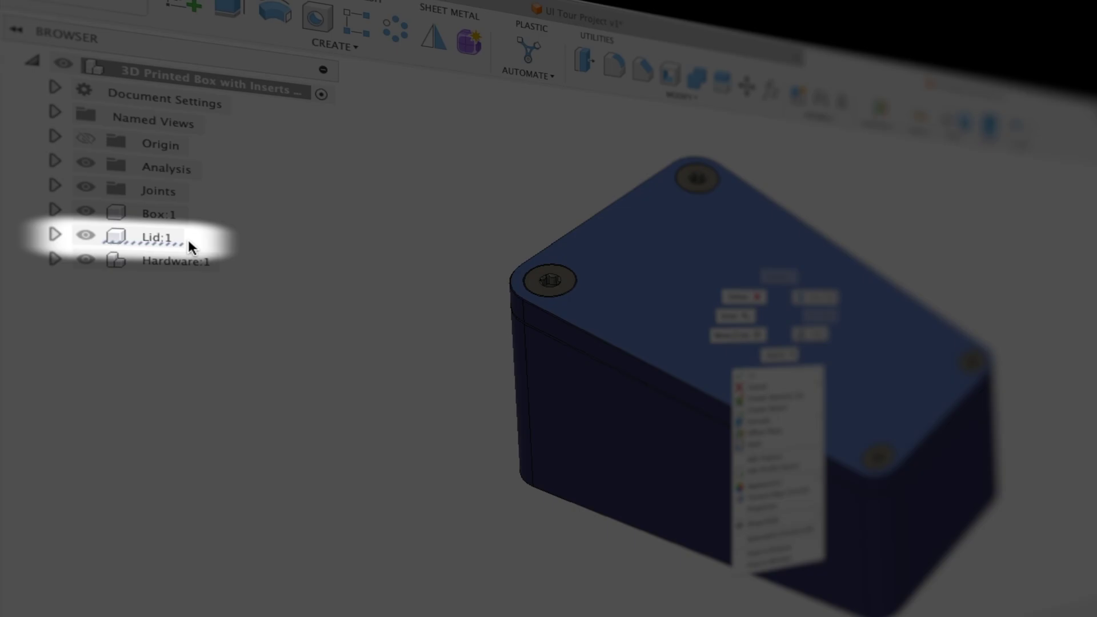
{"action": "key", "text": "Escape"}
{"action": "right_click", "coordinate": [73, 212]}
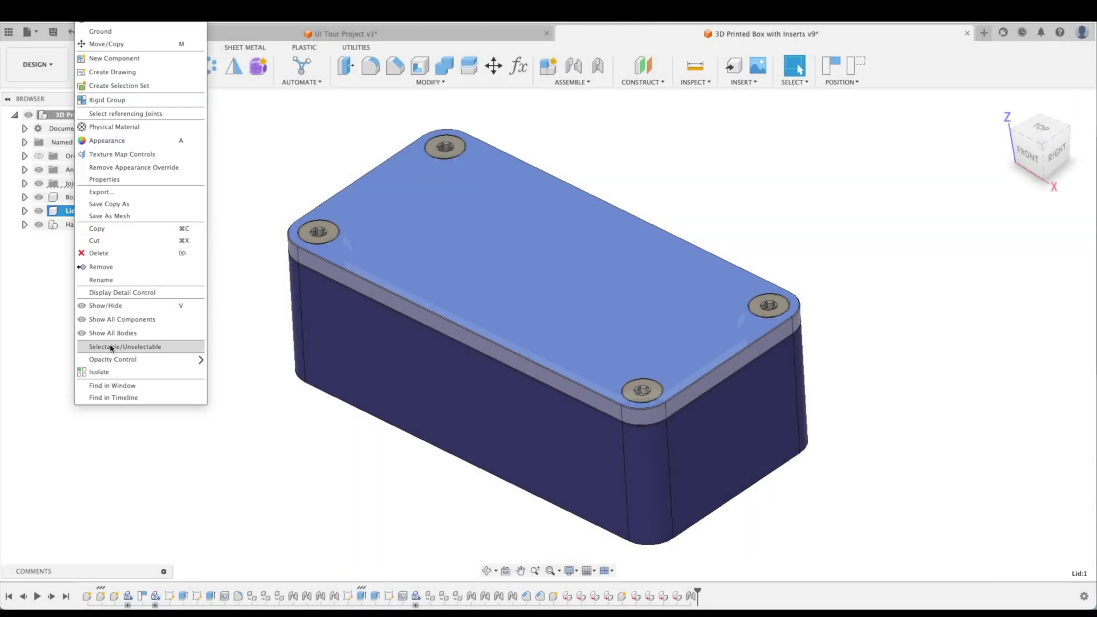
{"action": "left_click", "coordinate": [99, 372]}
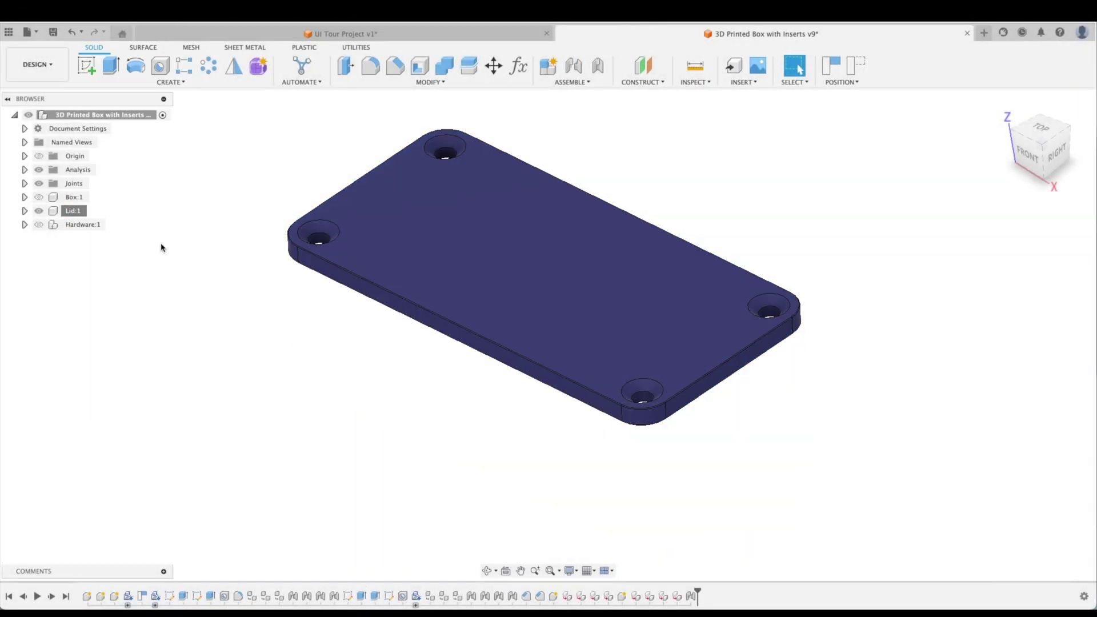
{"action": "right_click", "coordinate": [72, 212]}
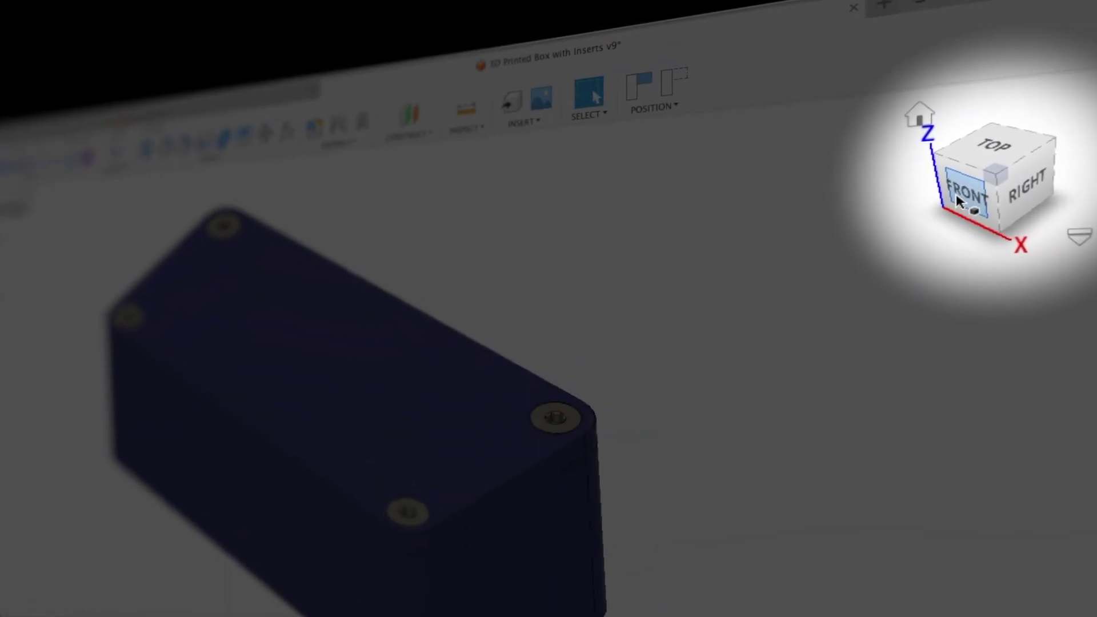
- View the box from the front, right and two top corners, then orbit it
{"action": "left_click", "coordinate": [957, 196]}
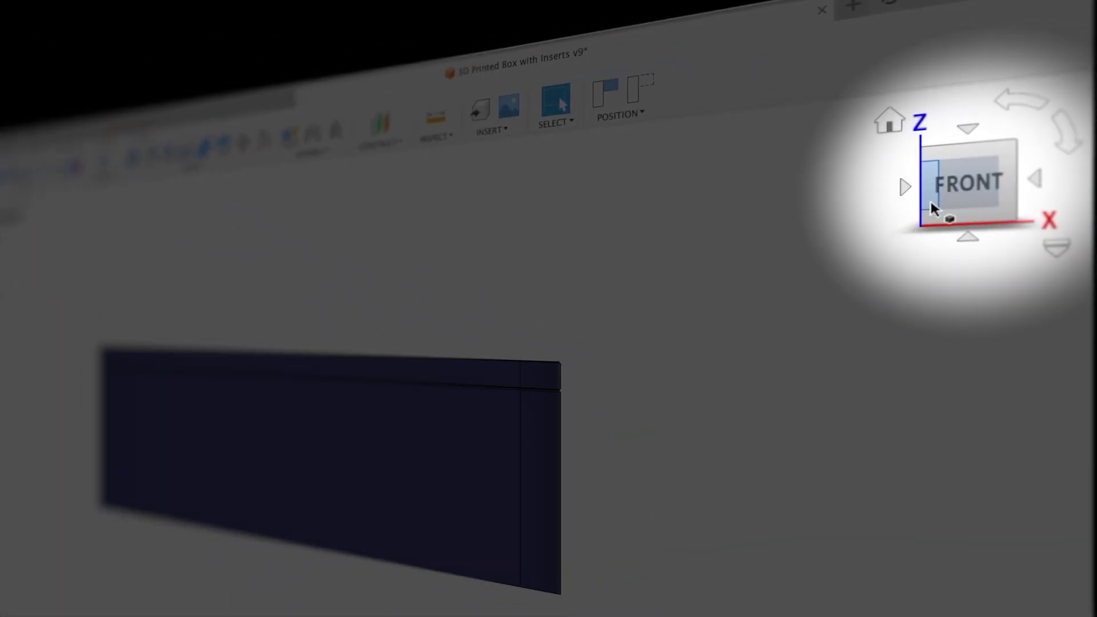
{"action": "left_click", "coordinate": [1034, 178]}
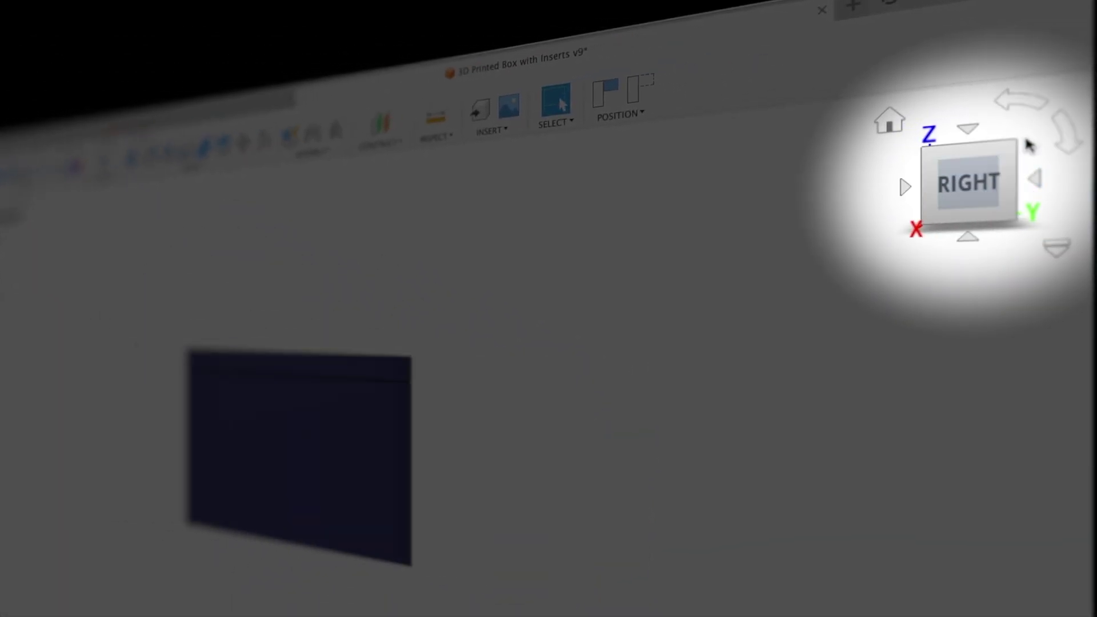
{"action": "left_click", "coordinate": [1008, 148]}
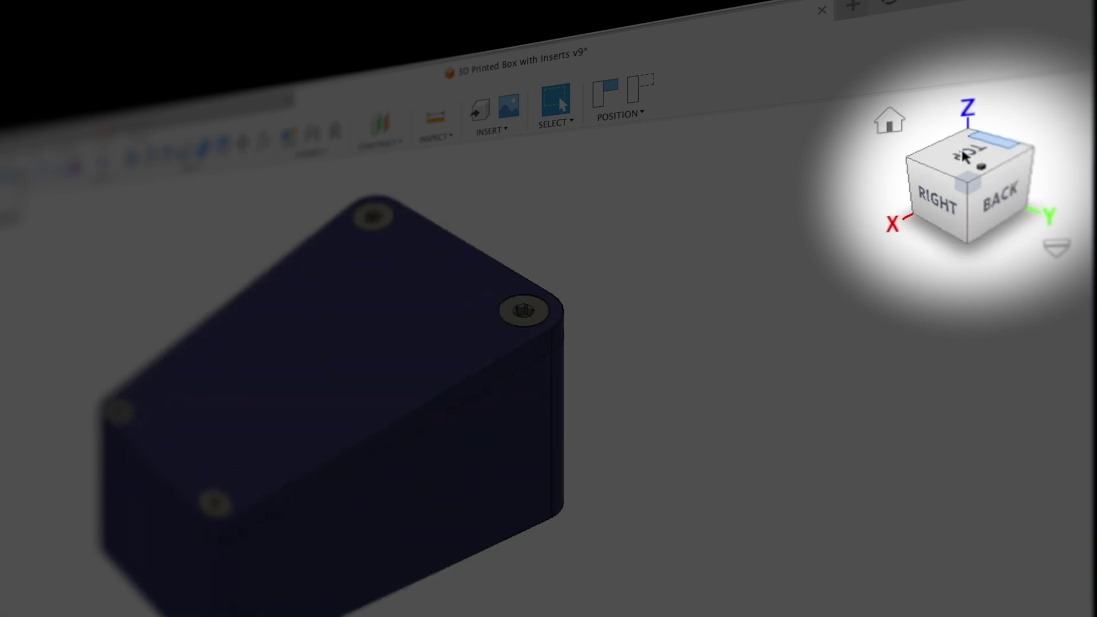
{"action": "left_click", "coordinate": [909, 161]}
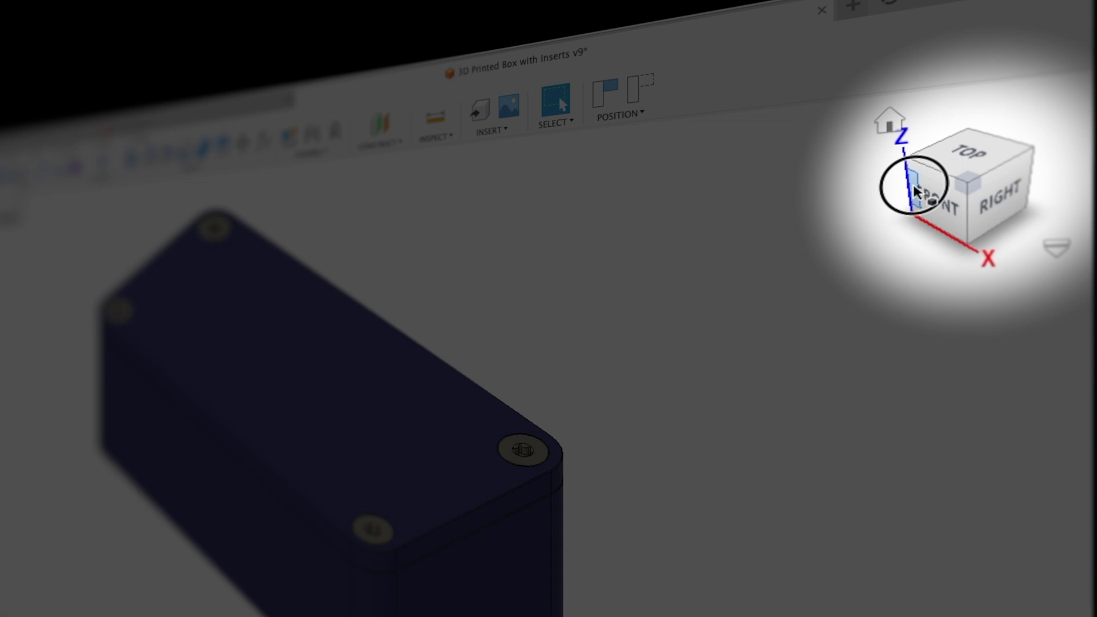
{"action": "mouse_move", "coordinate": [916, 191]}
{"action": "left_mouse_down"}
{"action": "mouse_move", "coordinate": [786, 152]}
{"action": "mouse_move", "coordinate": [832, 246]}
{"action": "left_mouse_up"}
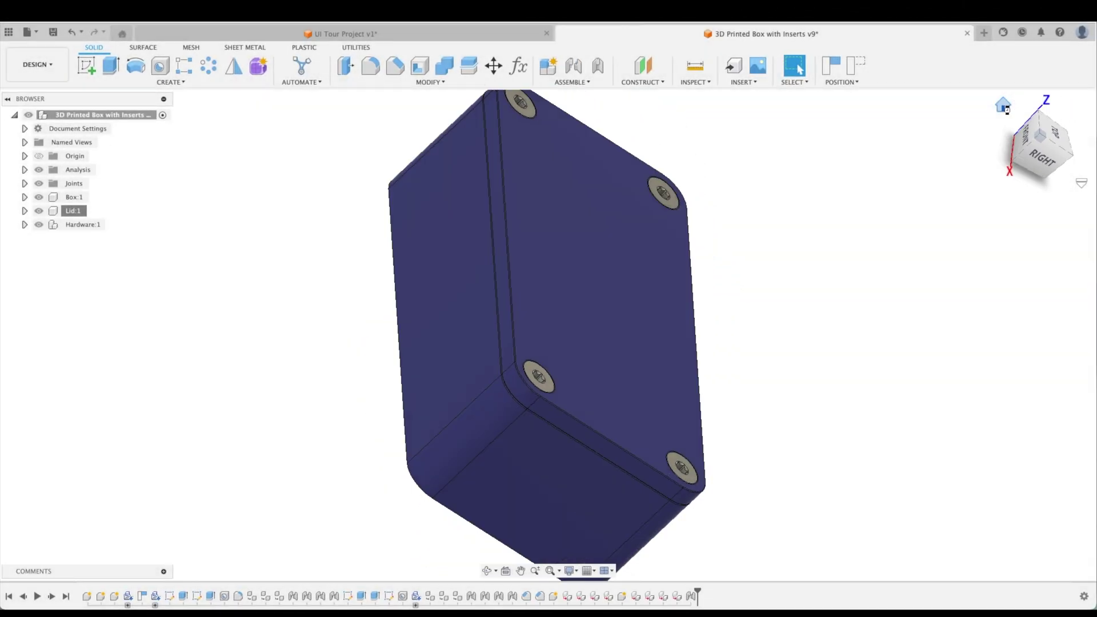
- Pan and orbit the box, returning to the home view after each move
{"action": "left_click", "coordinate": [1004, 107]}
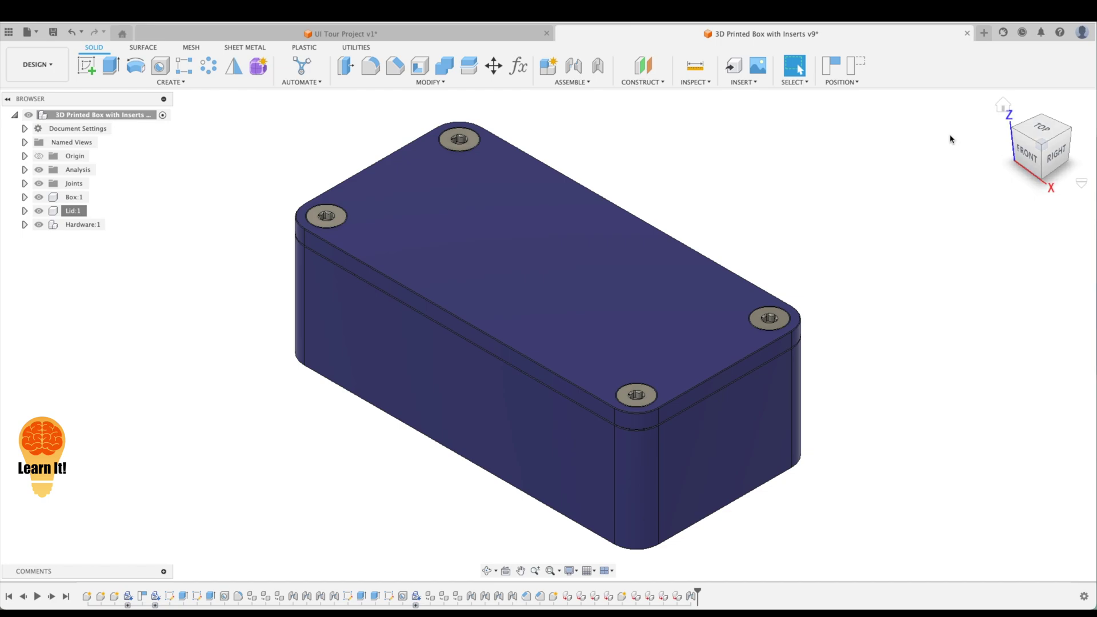
{"action": "mouse_move", "coordinate": [774, 177]}
{"action": "middle_mouse_down"}
{"action": "mouse_move", "coordinate": [924, 175]}
{"action": "mouse_move", "coordinate": [666, 155]}
{"action": "mouse_move", "coordinate": [715, 215]}
{"action": "mouse_move", "coordinate": [809, 177]}
{"action": "middle_mouse_up"}
{"action": "left_click", "coordinate": [1003, 106]}
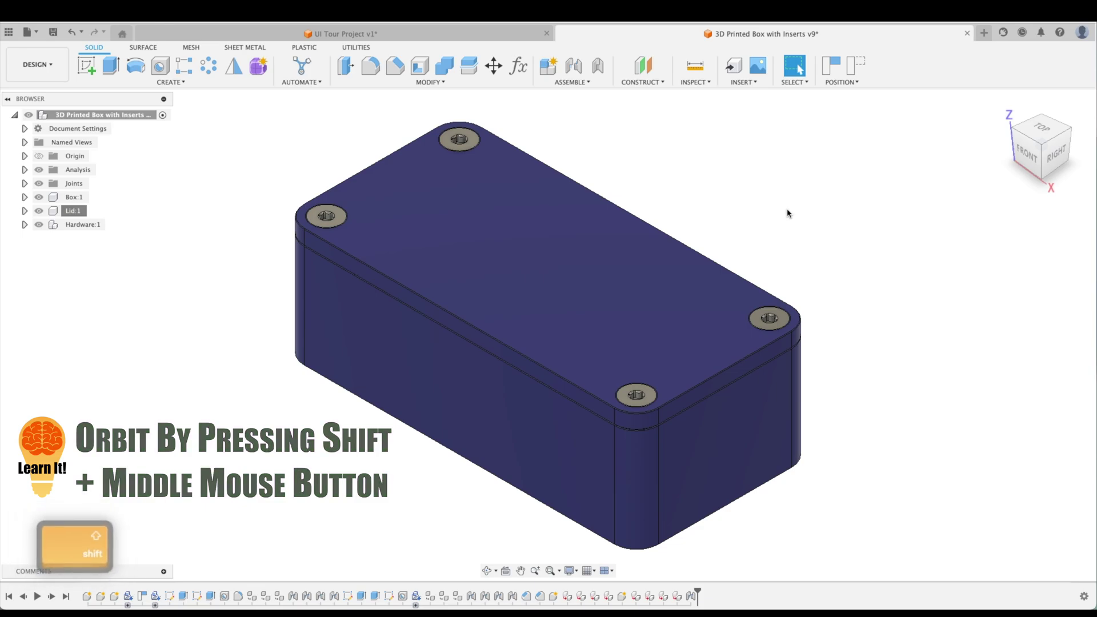
{"action": "mouse_move", "coordinate": [783, 215]}
{"action": "middle_mouse_down", "text": "shift"}
{"action": "mouse_move", "coordinate": [693, 200]}
{"action": "mouse_move", "coordinate": [747, 236]}
{"action": "mouse_move", "coordinate": [801, 206]}
{"action": "mouse_move", "coordinate": [799, 191]}
{"action": "middle_mouse_up", "text": "shift"}
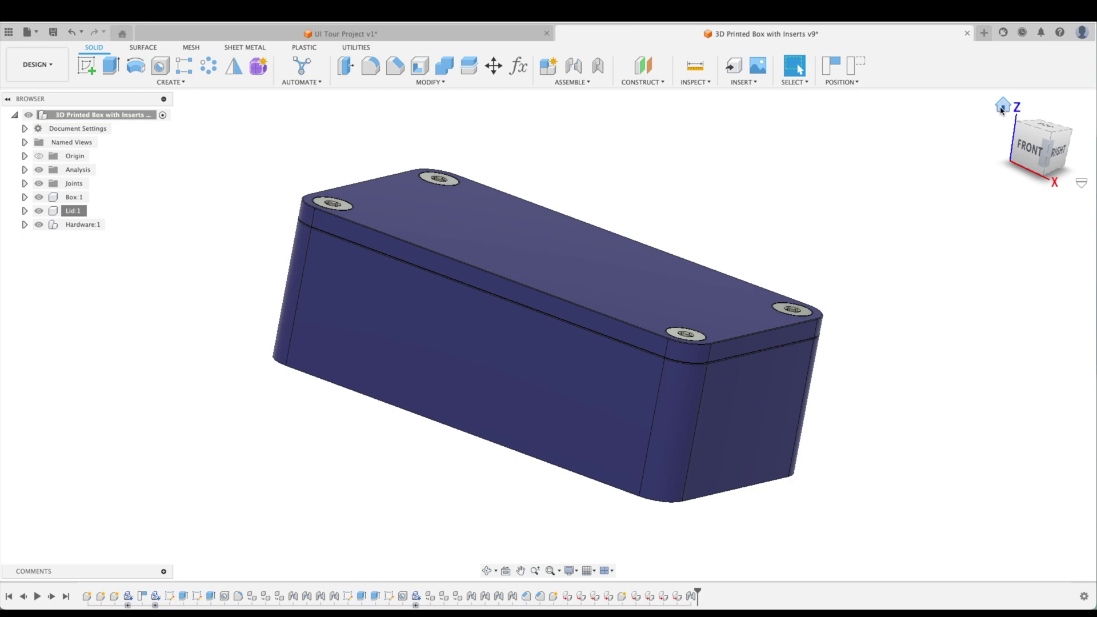
{"action": "left_click", "coordinate": [1002, 107]}
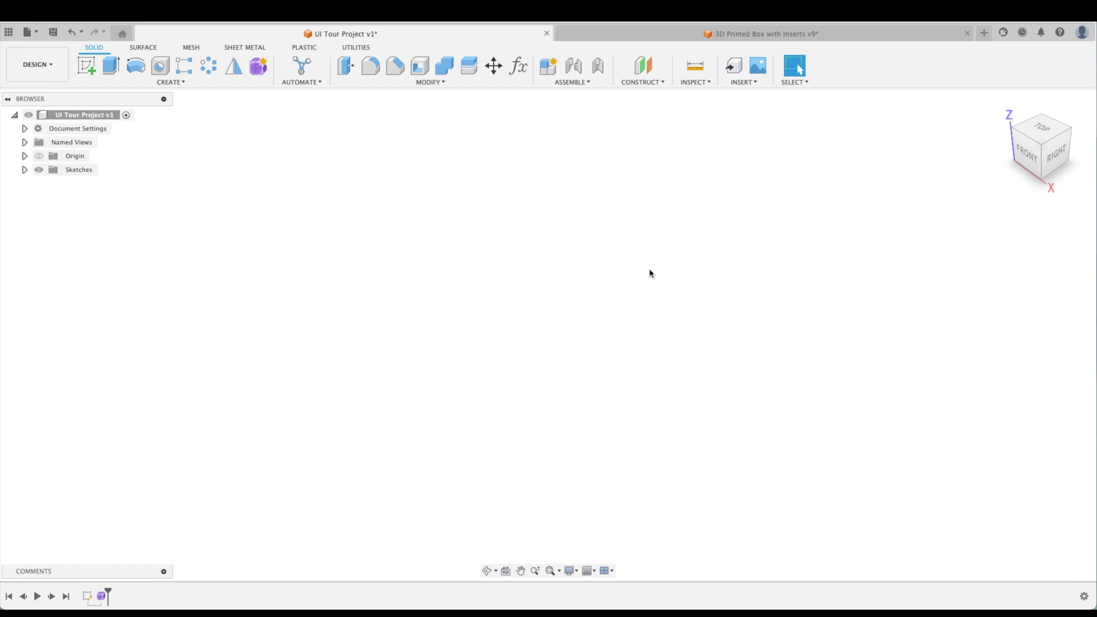
- Review the canvas marking menu, the Display Settings menu and the Grid and Snaps menu
{"action": "right_click", "coordinate": [649, 280]}
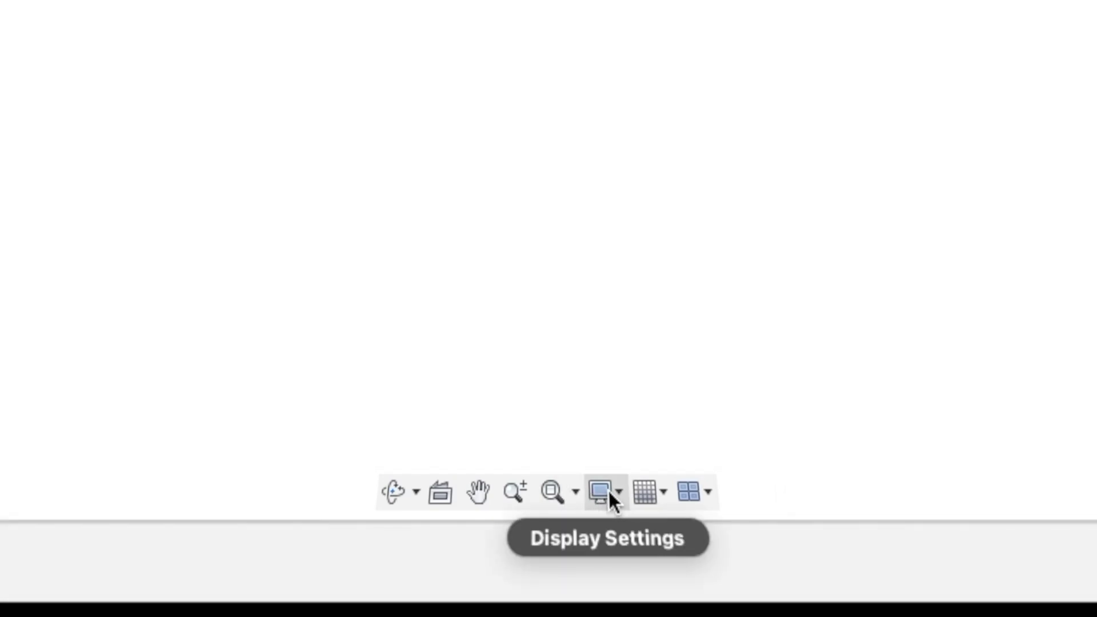
{"action": "left_click", "coordinate": [609, 490]}
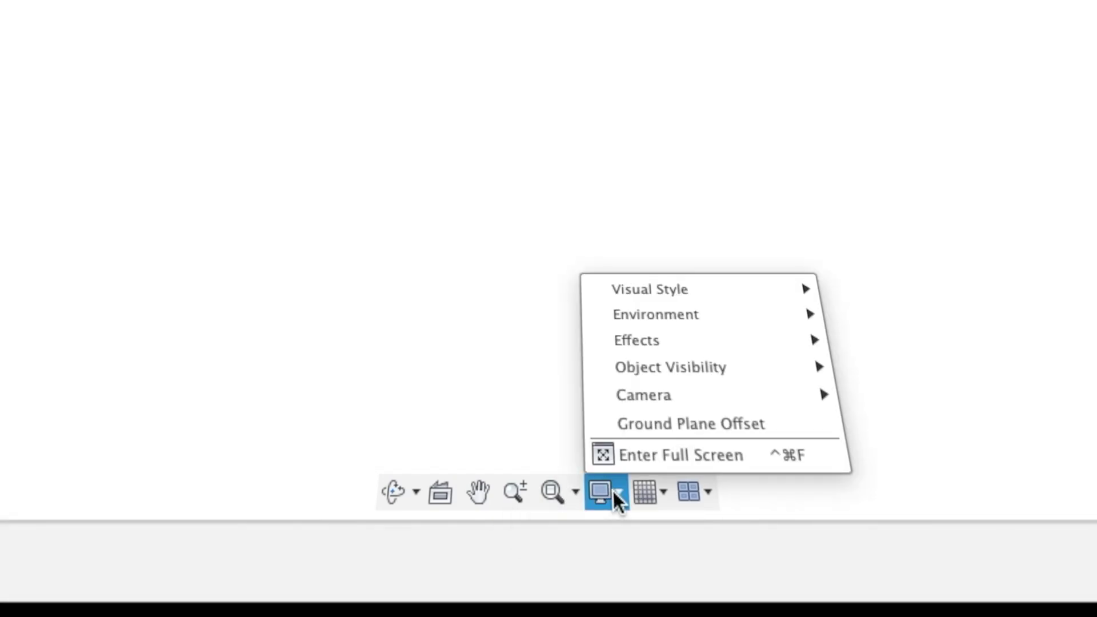
{"action": "left_click", "coordinate": [613, 490]}
{"action": "left_click", "coordinate": [649, 489]}
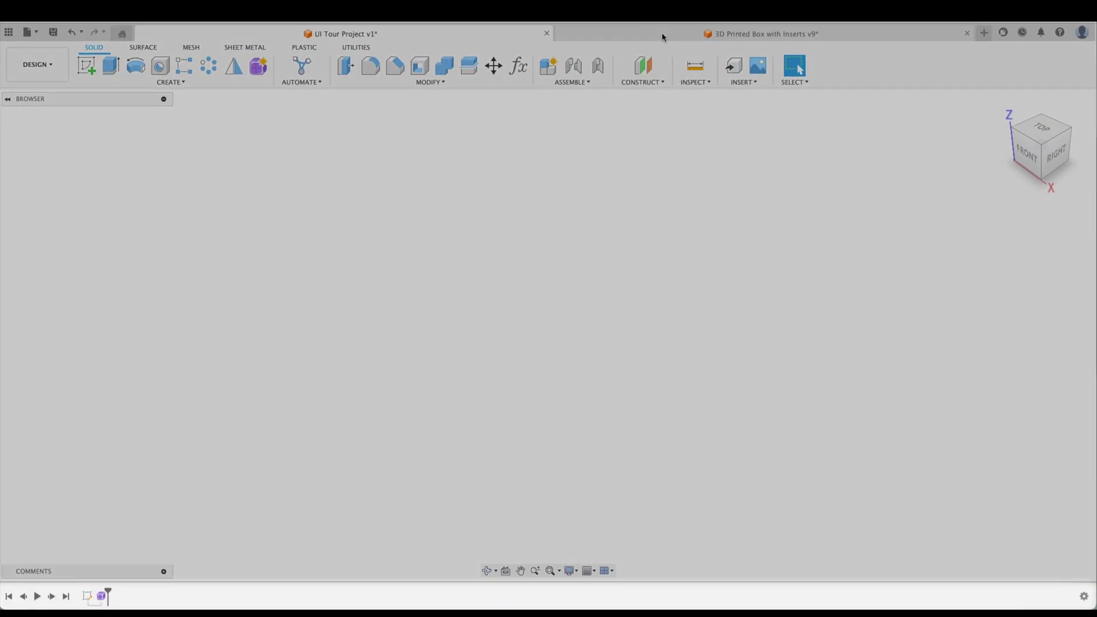
- On the 3D Printed Box with Inserts design, view the timeline Fillet's settings, then cancel
{"action": "left_click", "coordinate": [663, 37]}
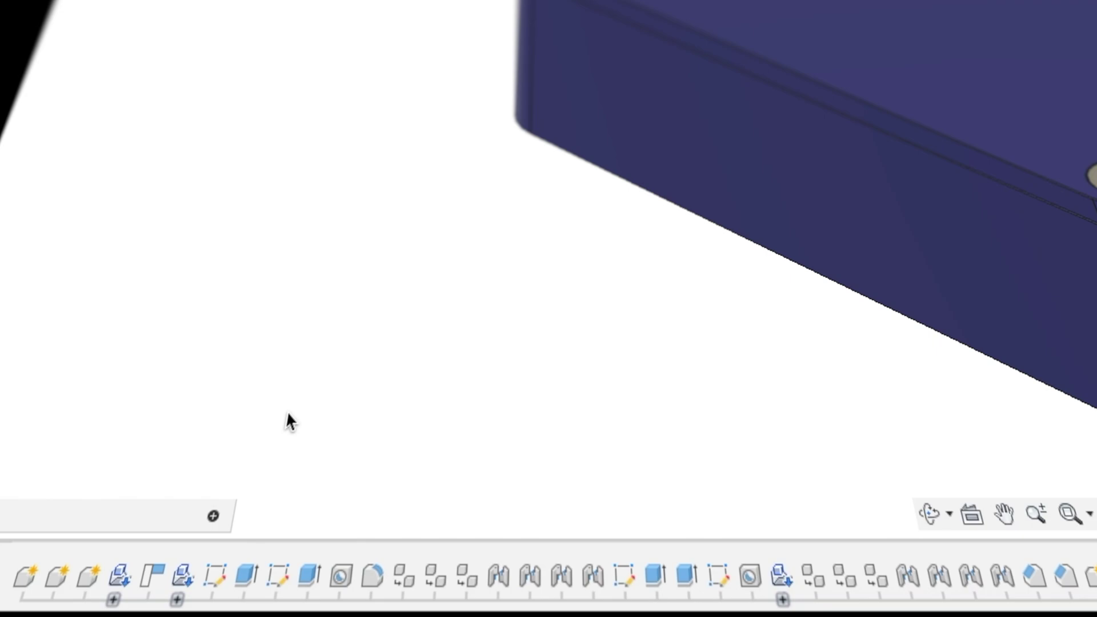
{"action": "right_click", "coordinate": [380, 569]}
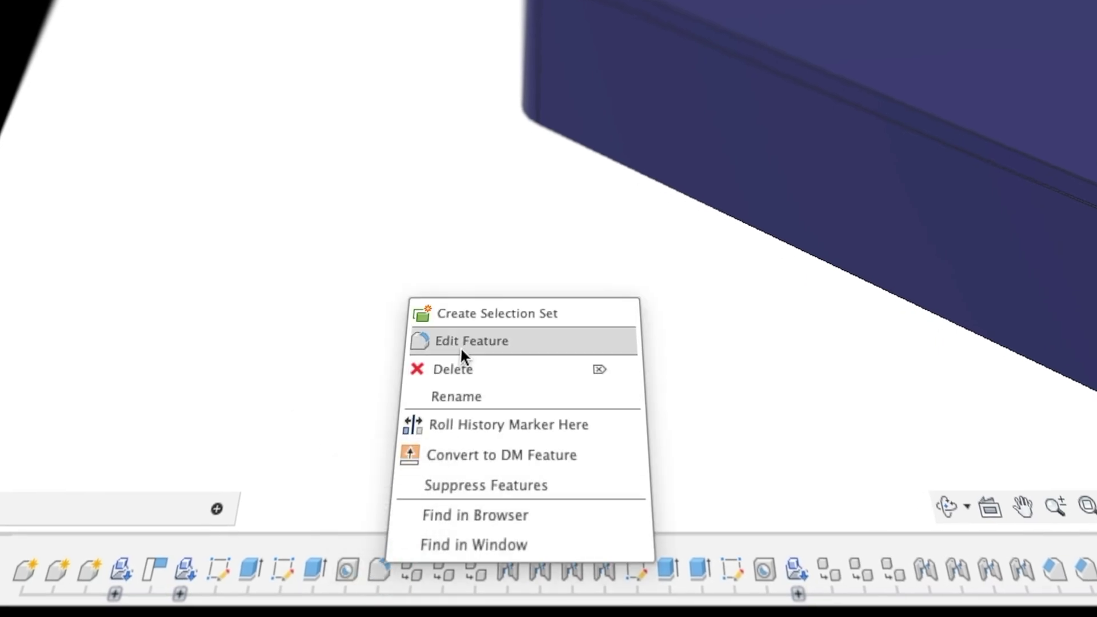
{"action": "left_click", "coordinate": [460, 342]}
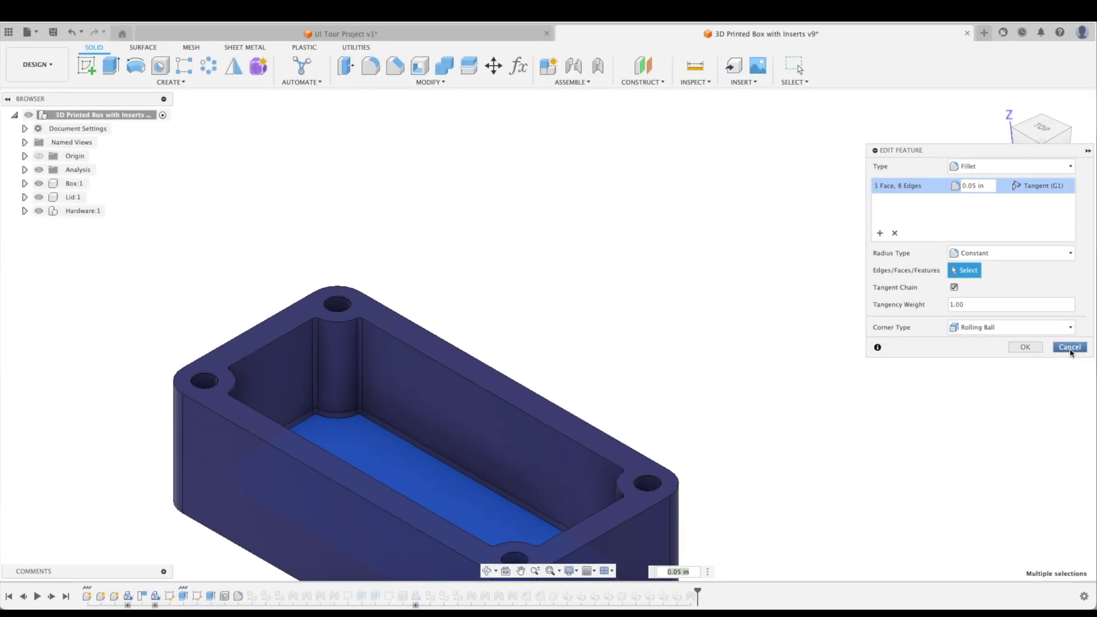
{"action": "left_click", "coordinate": [1071, 348]}
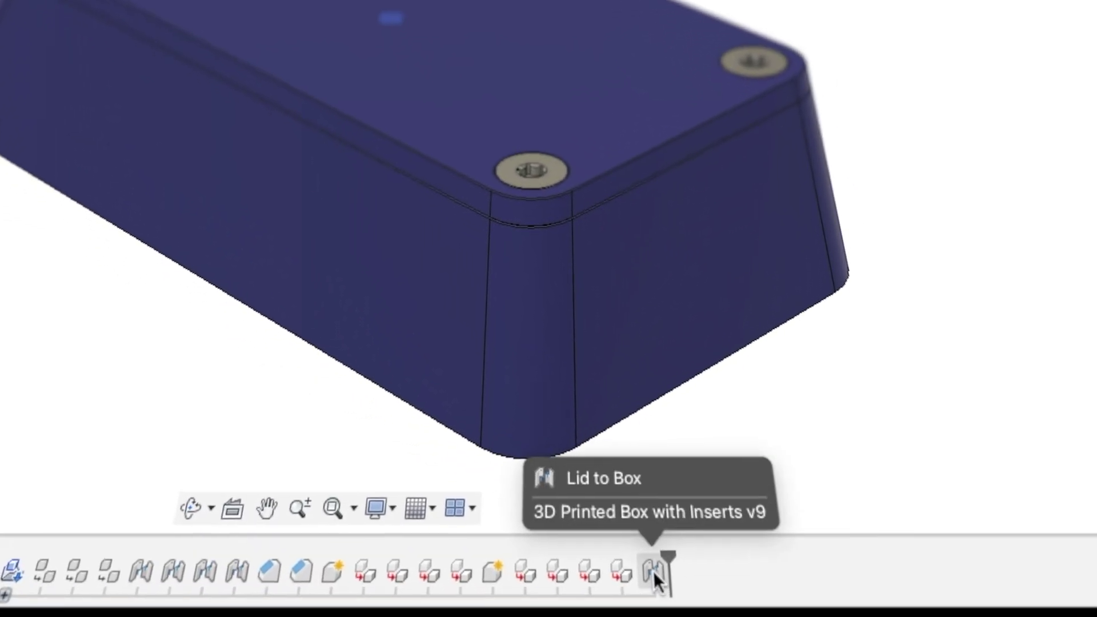
{"action": "mouse_move", "coordinate": [667, 568]}
{"action": "left_mouse_down"}
{"action": "mouse_move", "coordinate": [512, 578]}
{"action": "mouse_move", "coordinate": [673, 571]}
{"action": "left_mouse_up"}
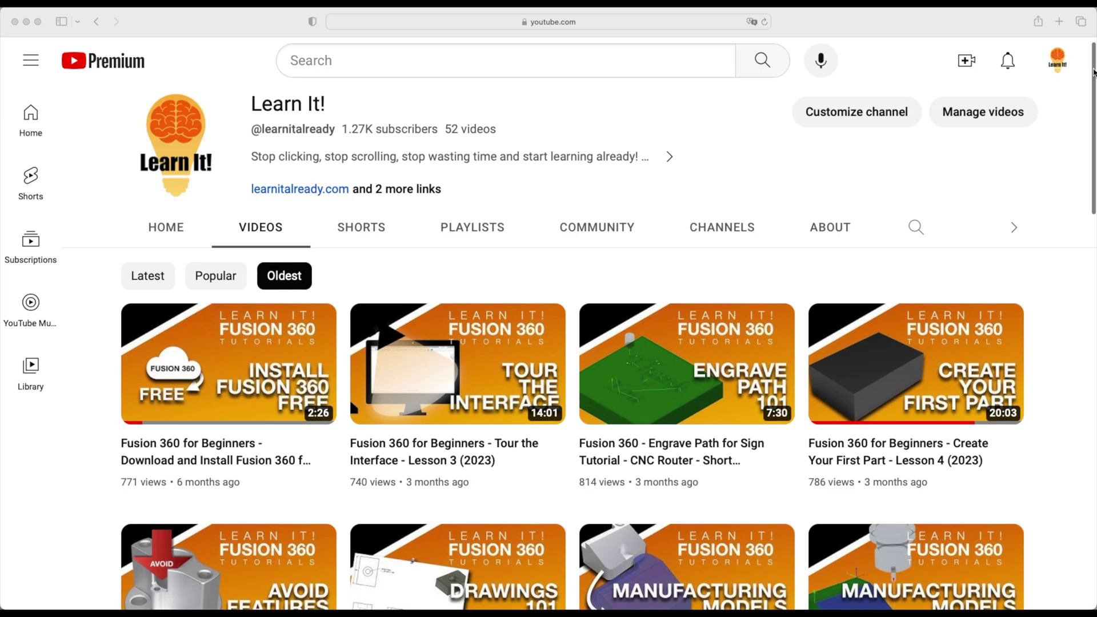
{"action": "scroll", "coordinate": [1093, 73], "scroll_direction": "down", "scroll_amount": 1}
{"action": "scroll", "coordinate": [1094, 73], "scroll_direction": "down", "scroll_amount": 1}
{"action": "scroll", "coordinate": [1094, 73], "scroll_direction": "down", "scroll_amount": 1}
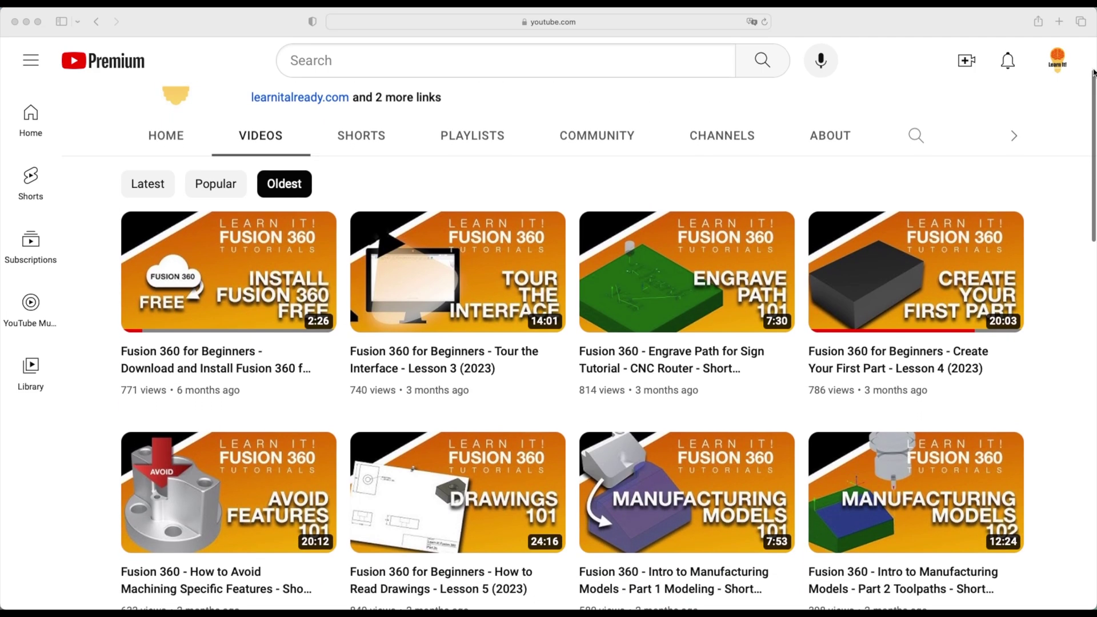
{"action": "scroll", "coordinate": [1093, 72], "scroll_direction": "down", "scroll_amount": 1}
{"action": "scroll", "coordinate": [1094, 73], "scroll_direction": "down", "scroll_amount": 1}
{"action": "scroll", "coordinate": [1094, 73], "scroll_direction": "down", "scroll_amount": 1}
{"action": "scroll", "coordinate": [1095, 73], "scroll_direction": "down", "scroll_amount": 1}
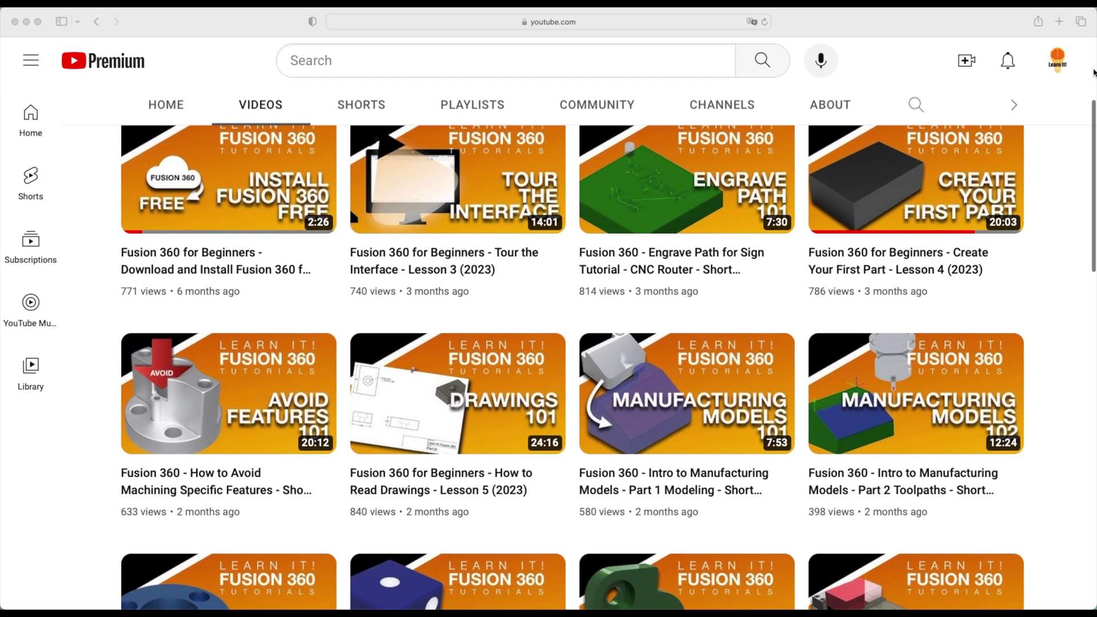
{"action": "scroll", "coordinate": [1093, 73], "scroll_direction": "down", "scroll_amount": 1}
{"action": "scroll", "coordinate": [1094, 73], "scroll_direction": "down", "scroll_amount": 1}
{"action": "scroll", "coordinate": [1093, 74], "scroll_direction": "down", "scroll_amount": 1}
{"action": "scroll", "coordinate": [1095, 73], "scroll_direction": "down", "scroll_amount": 1}
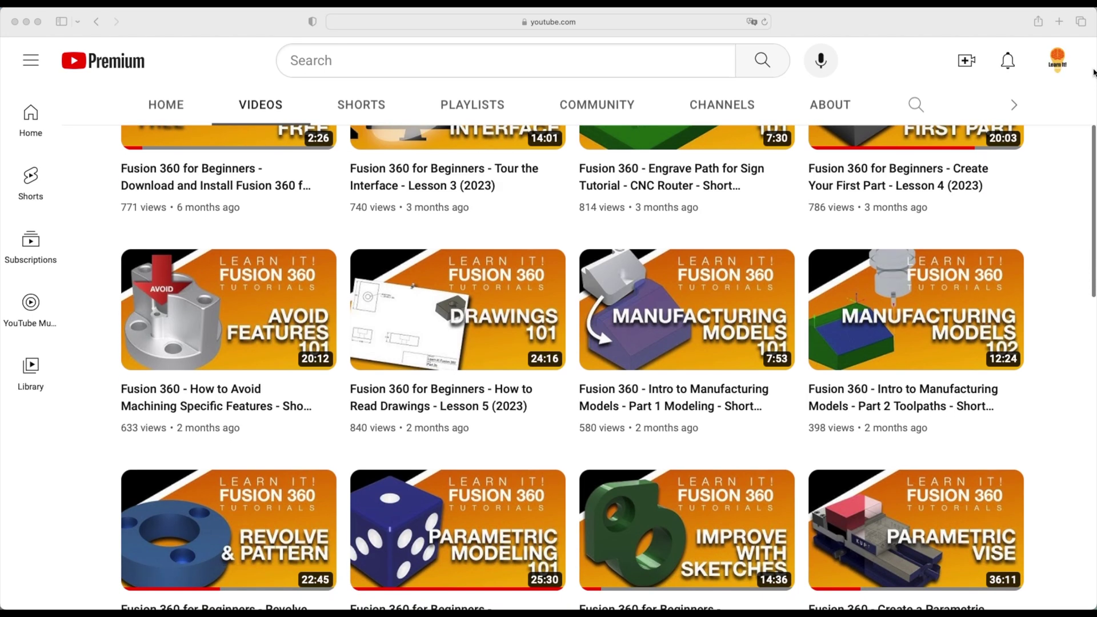